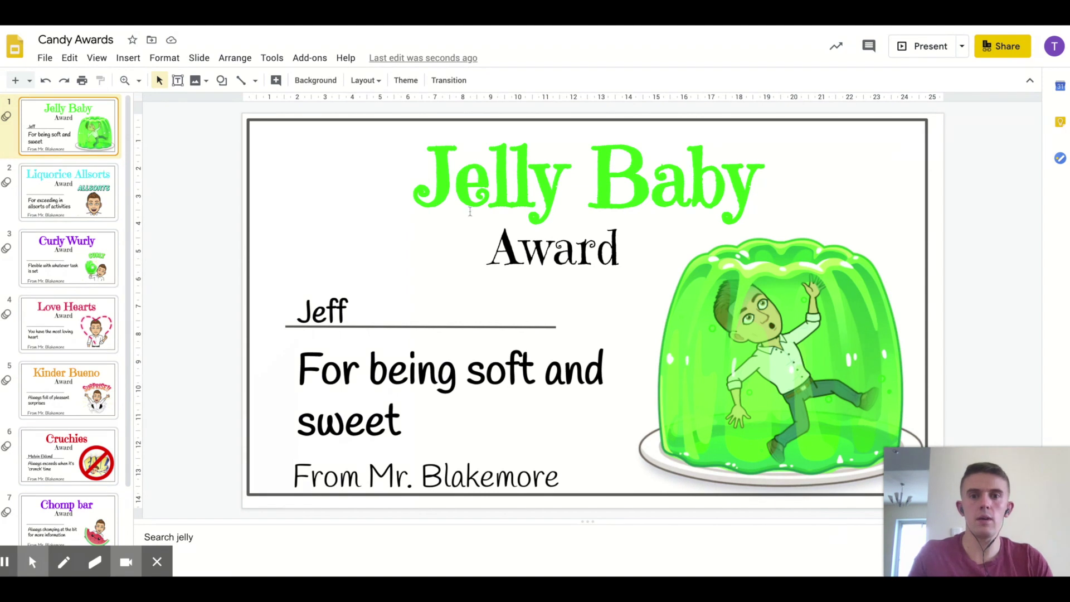
Step: Look through the Candy Awards slides: Liquorice Allsorts, Curly Wurly, Love Hearts and Kinder Bueno
left_click(346, 313)
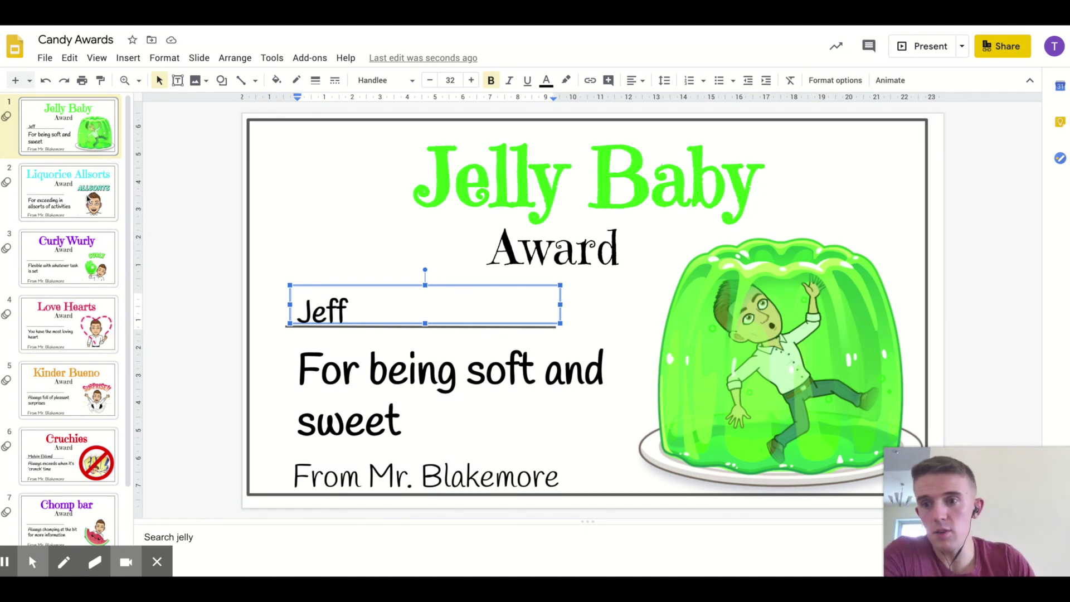
left_click(88, 196)
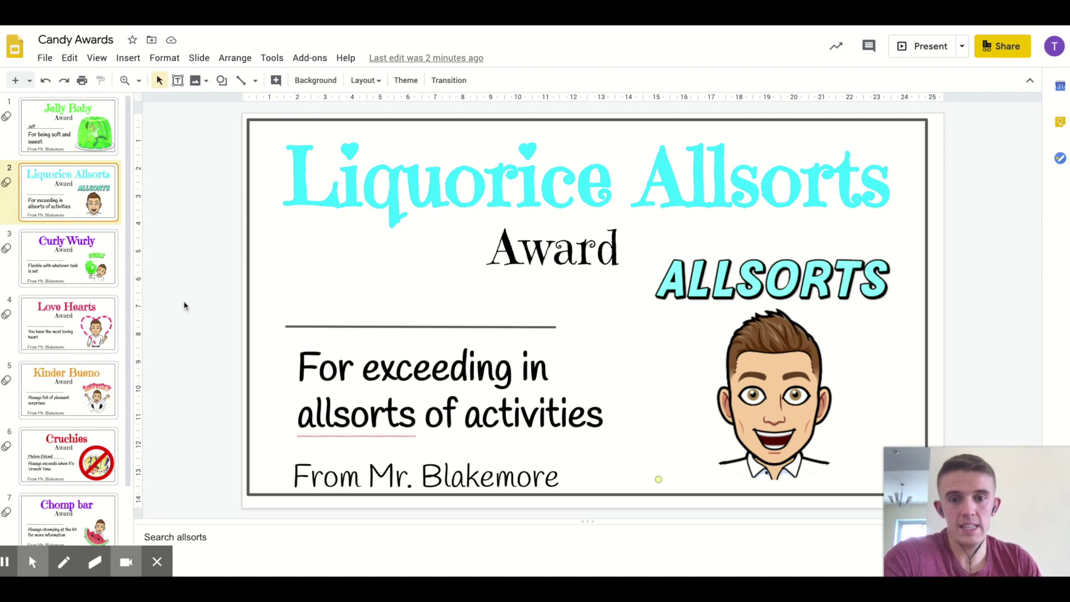
left_click(73, 277)
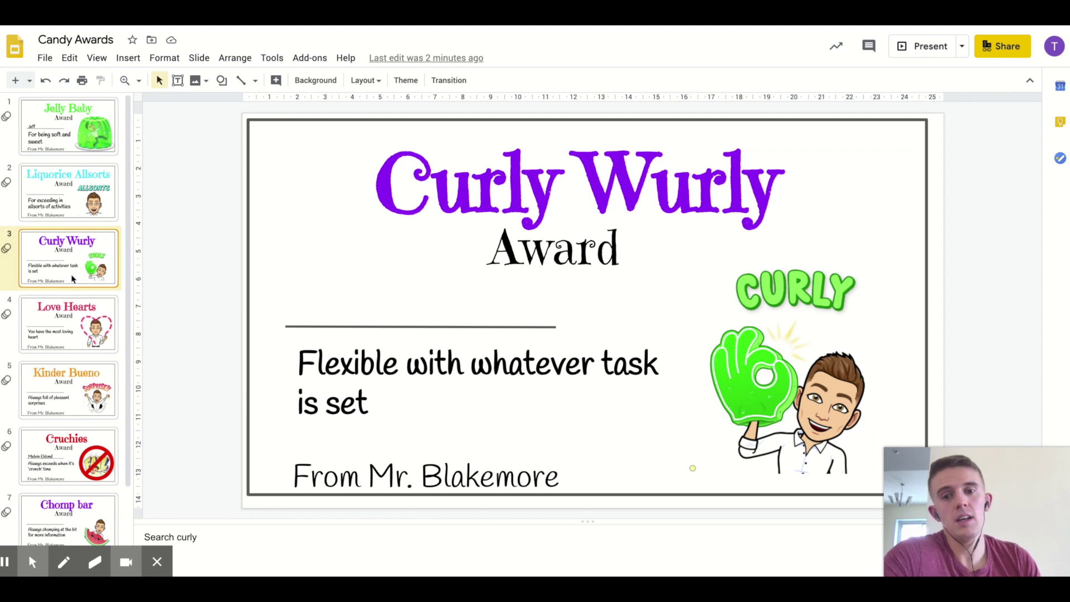
left_click(45, 328)
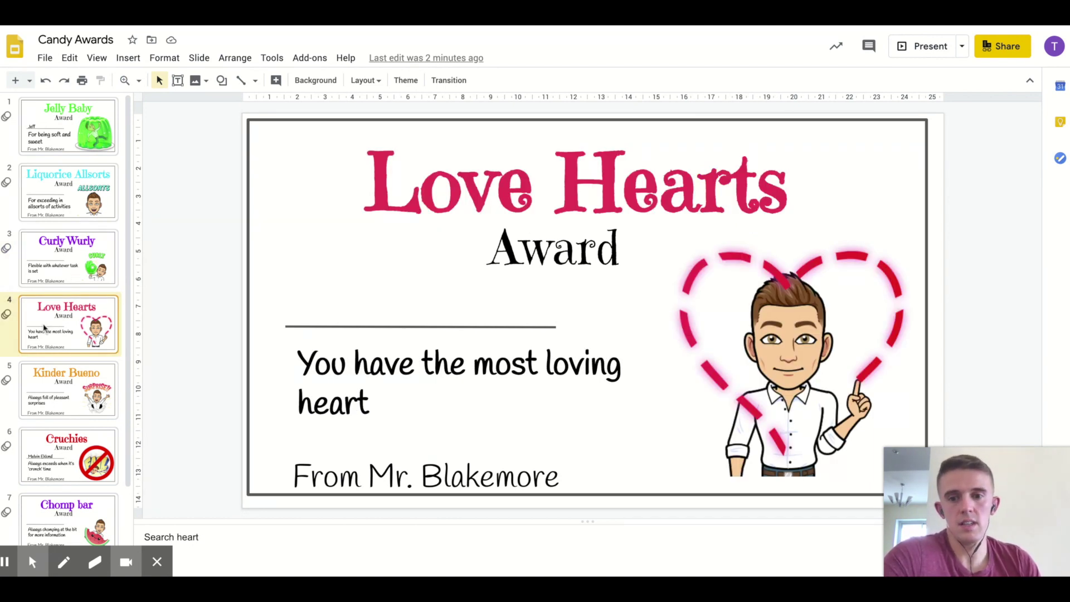
left_click(45, 388)
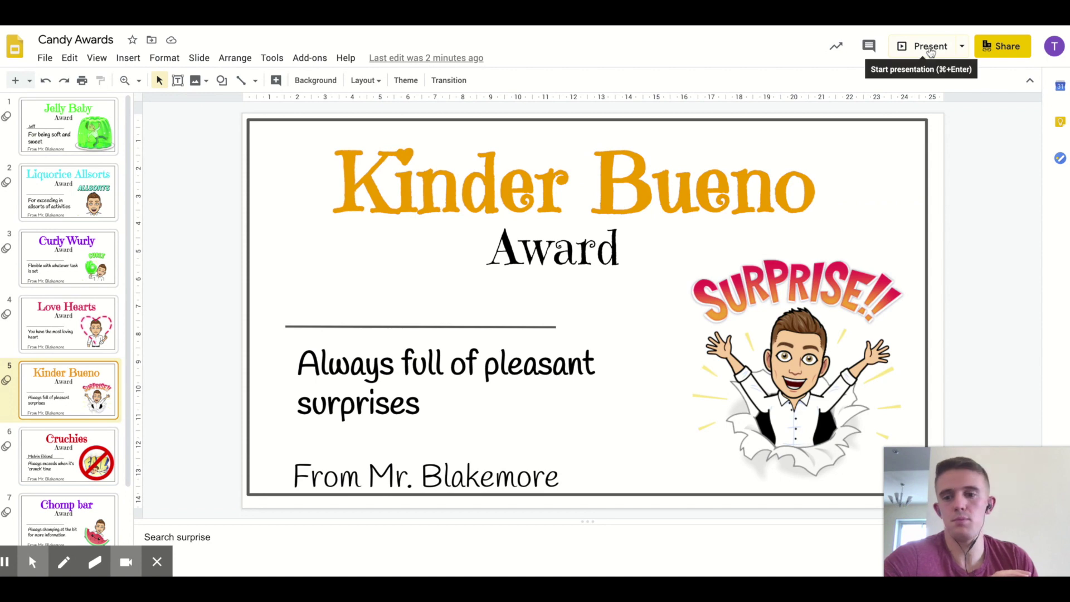
Step: Present the slideshow from the first slide, reveal the name, then exit back to editing
left_click(931, 47)
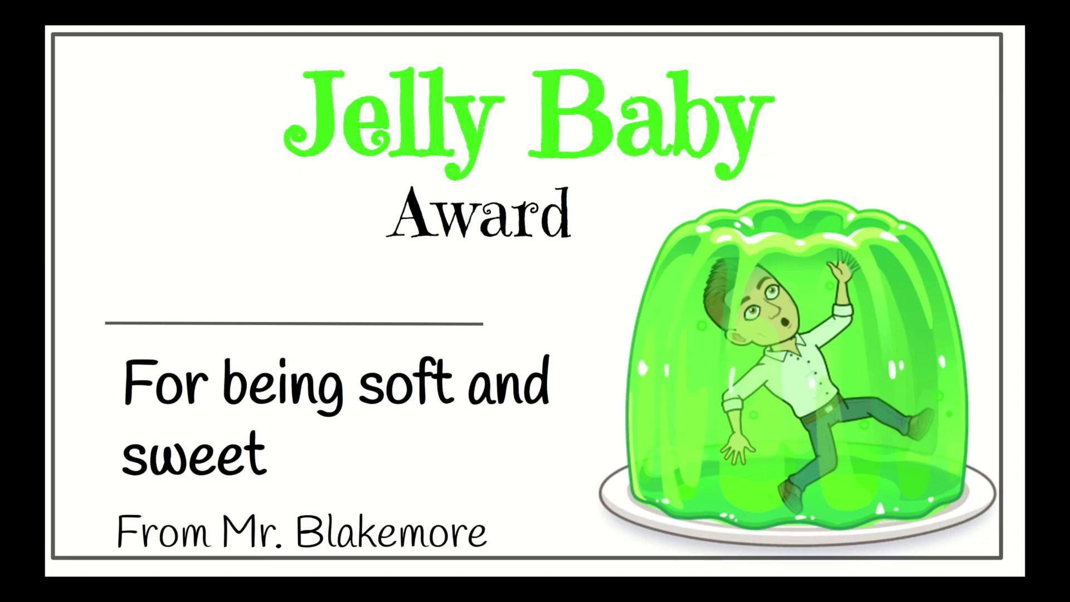
left_click(440, 452)
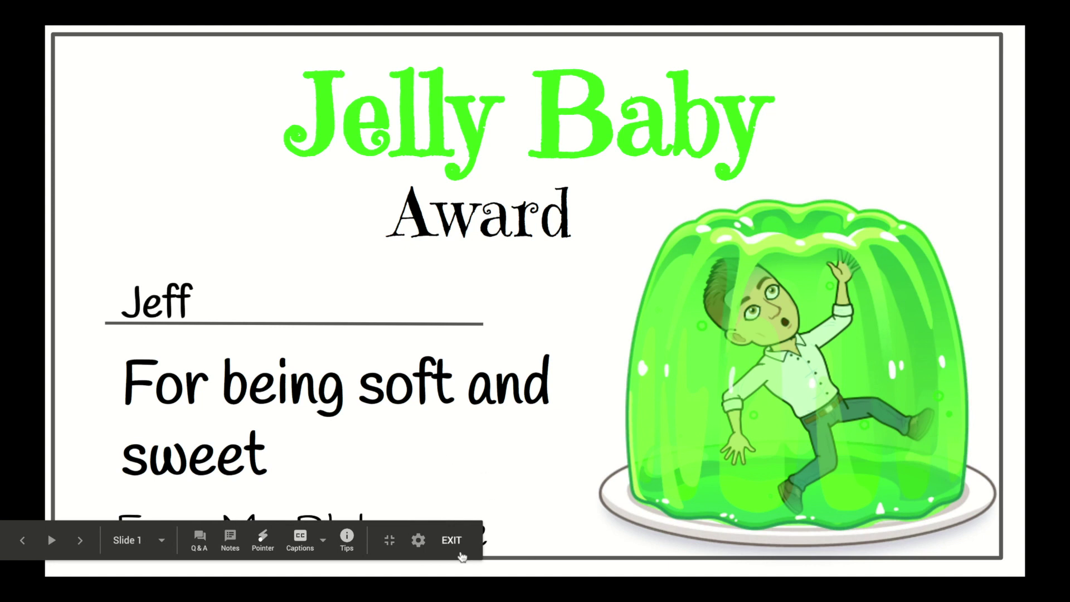
left_click(460, 540)
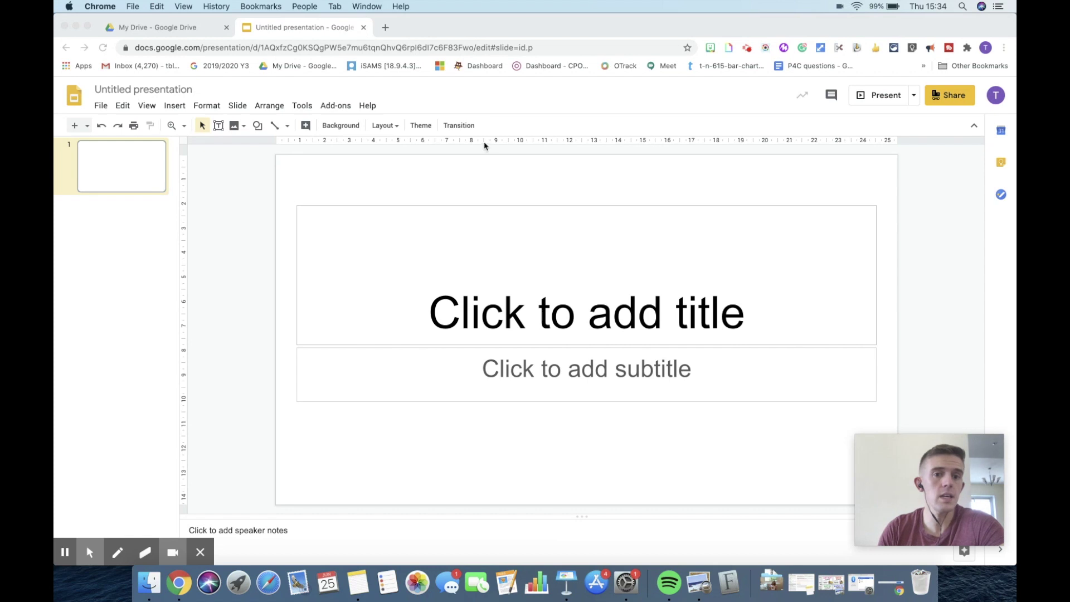
Step: Delete the title and subtitle placeholders from the new slide
left_click(490, 212)
left_click(485, 206)
key("Delete")
left_click(471, 348)
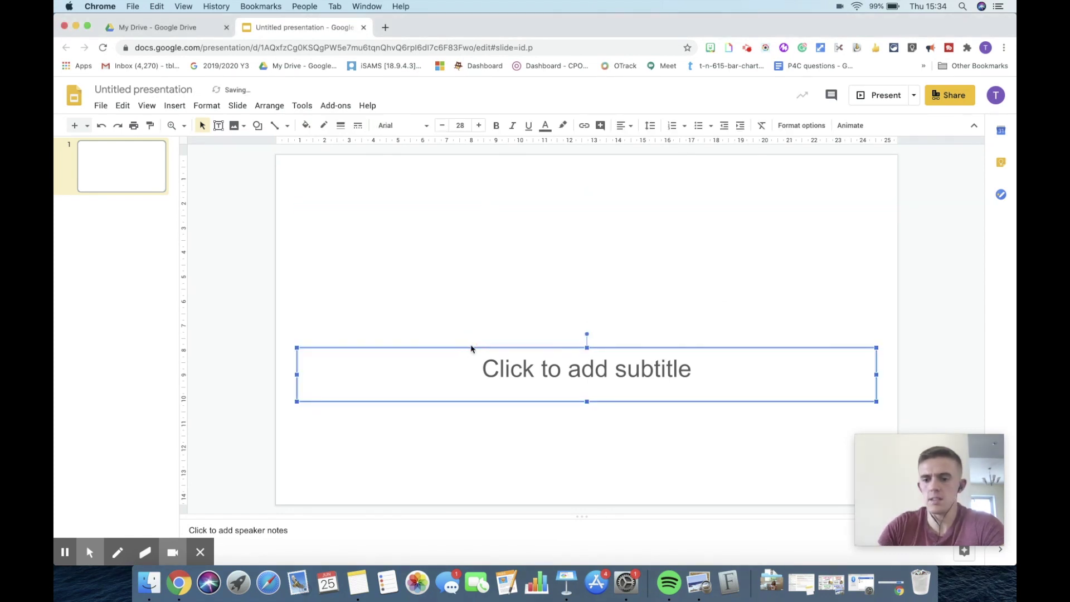
key("Delete")
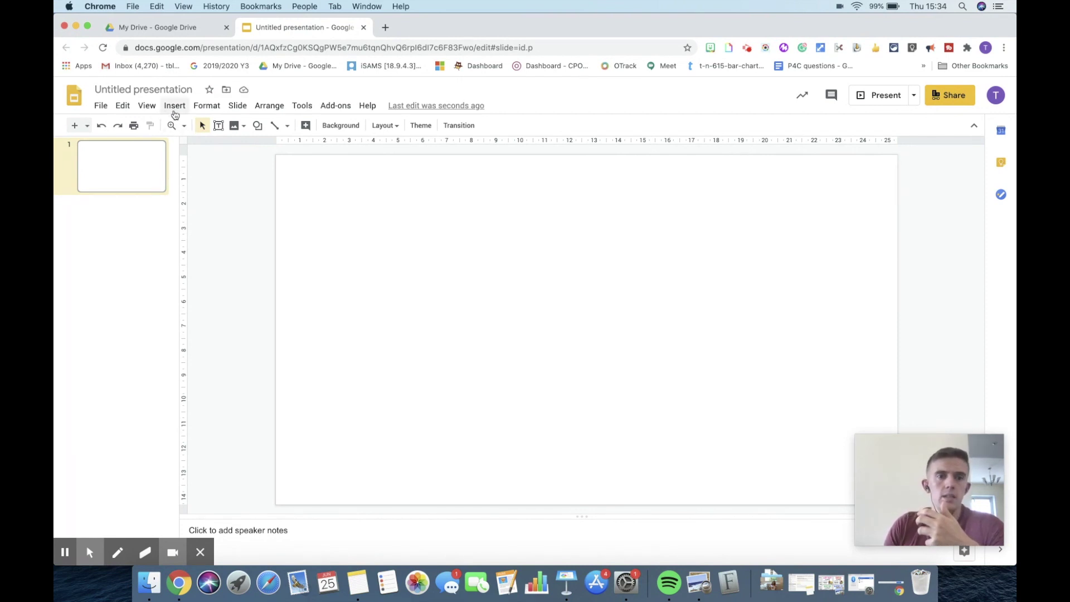
Step: Draw a rectangle from the slide's top-left to its bottom-right via Insert > Shape
left_click(238, 106)
left_click(218, 105)
left_click(169, 113)
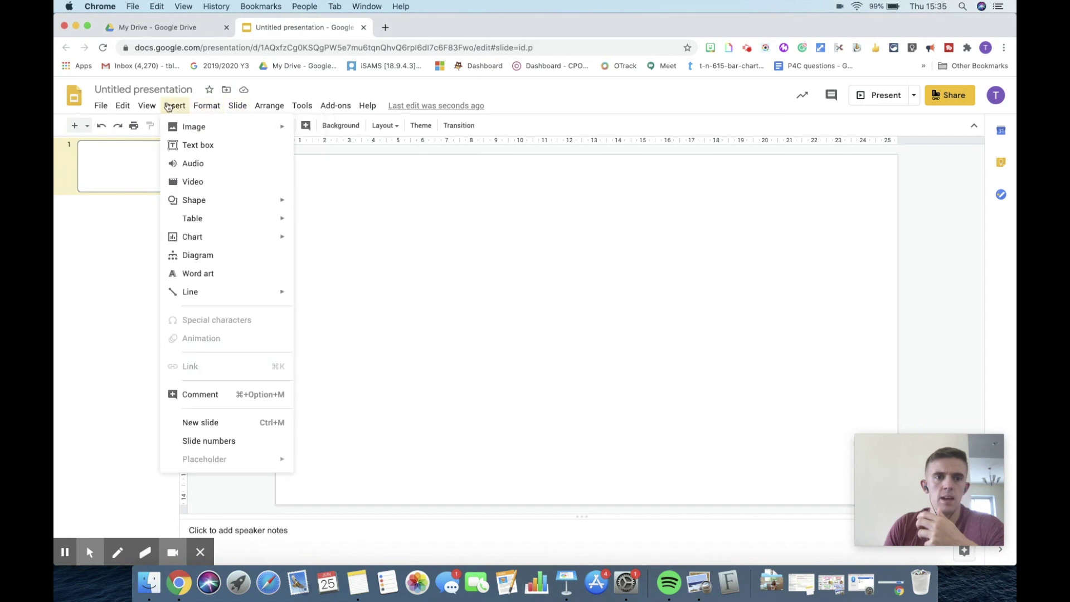
mouse_move(197, 199)
mouse_move(331, 205)
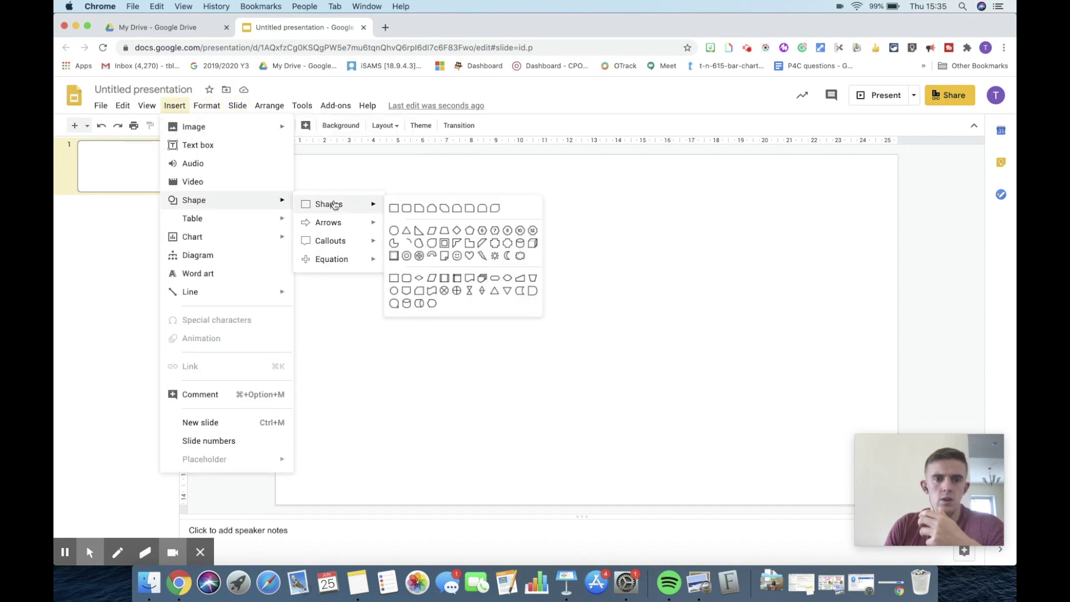
left_click(392, 209)
left_click_drag(282, 161, 891, 500)
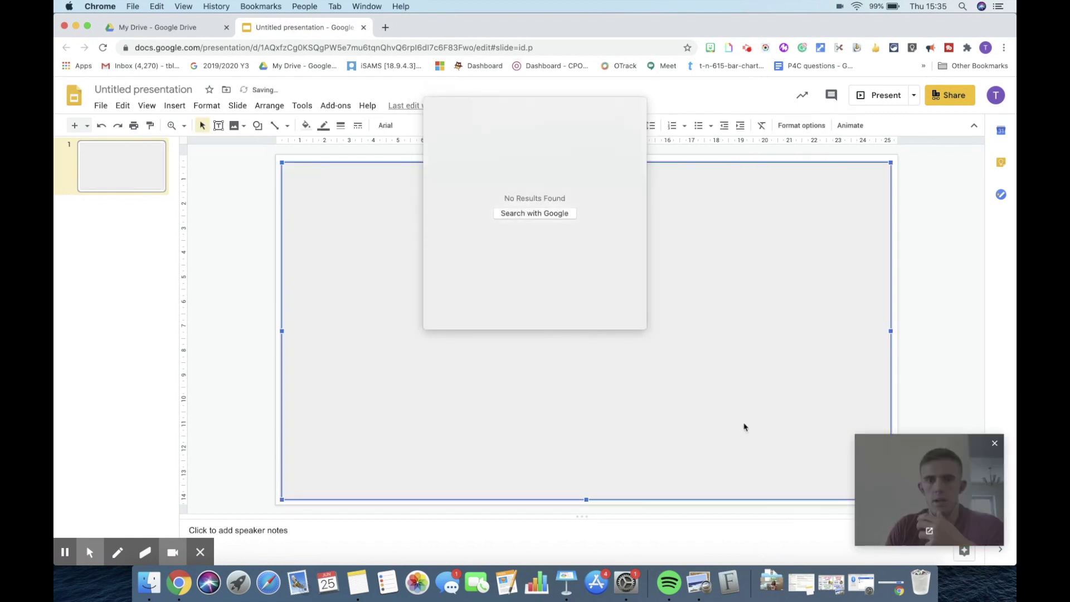
left_click(366, 253)
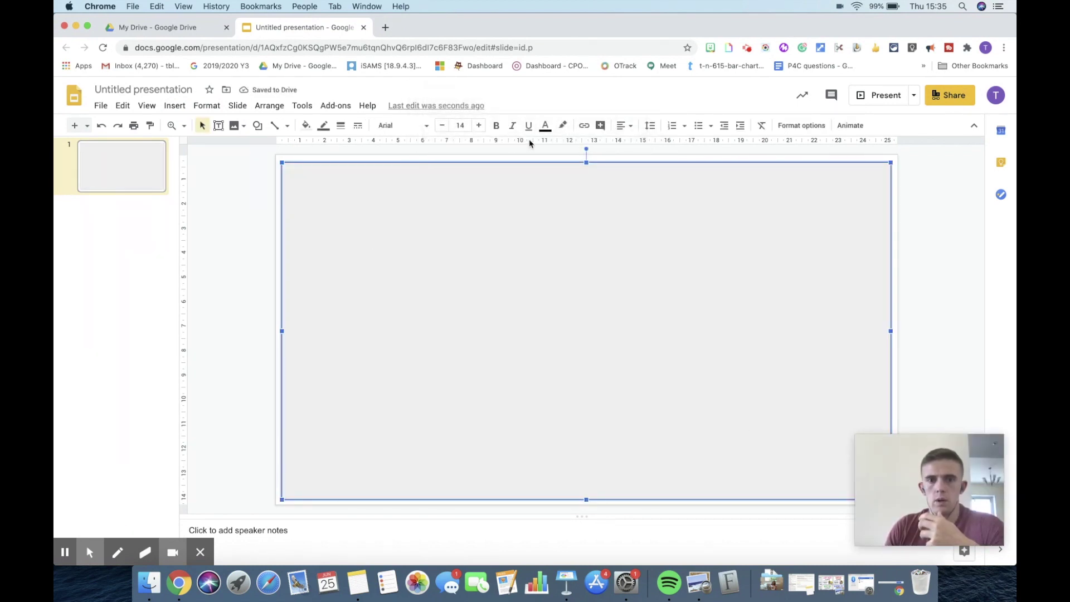
Step: Fill the rectangle with white and thicken its border to 3px
left_click(306, 125)
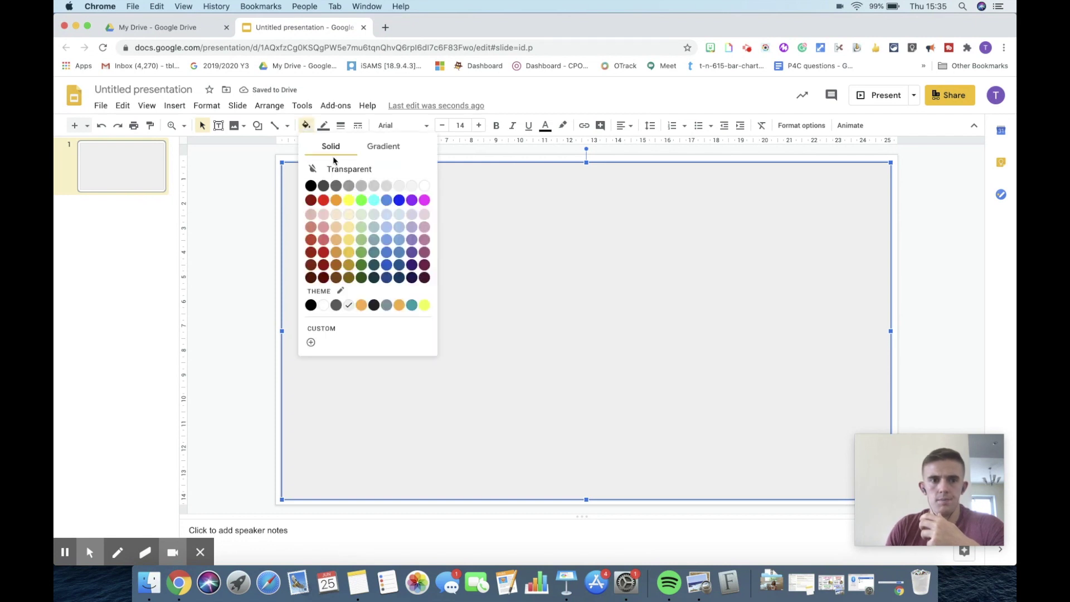
left_click(424, 189)
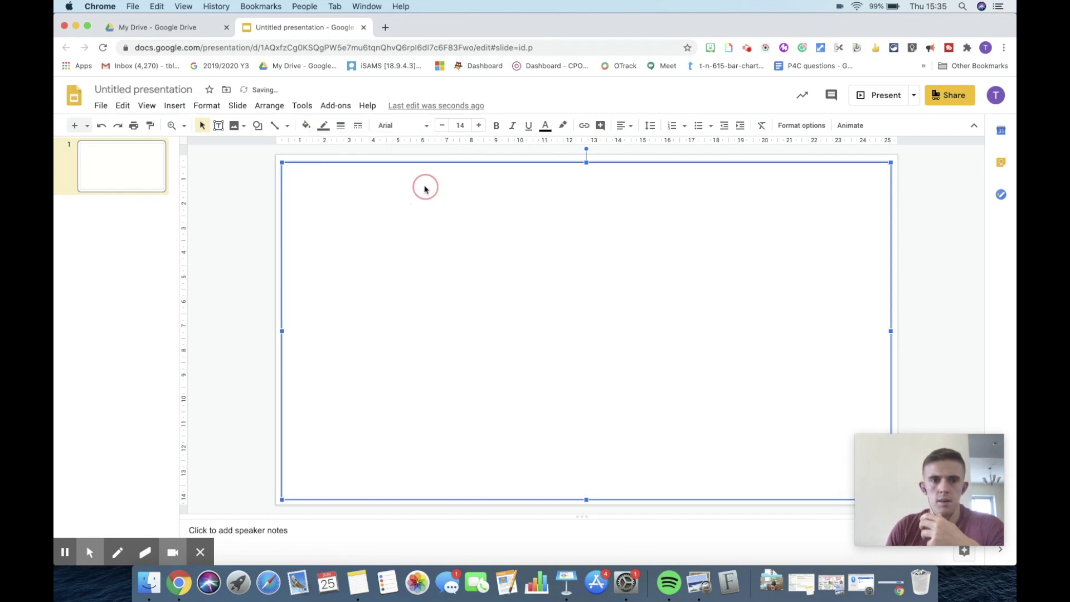
left_click(275, 127)
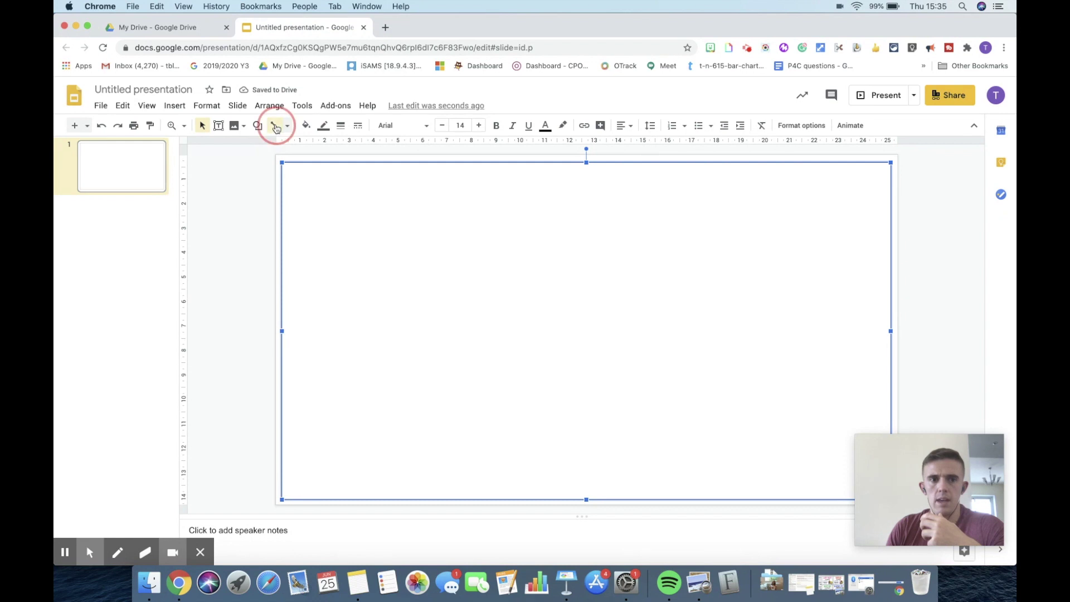
left_click(286, 127)
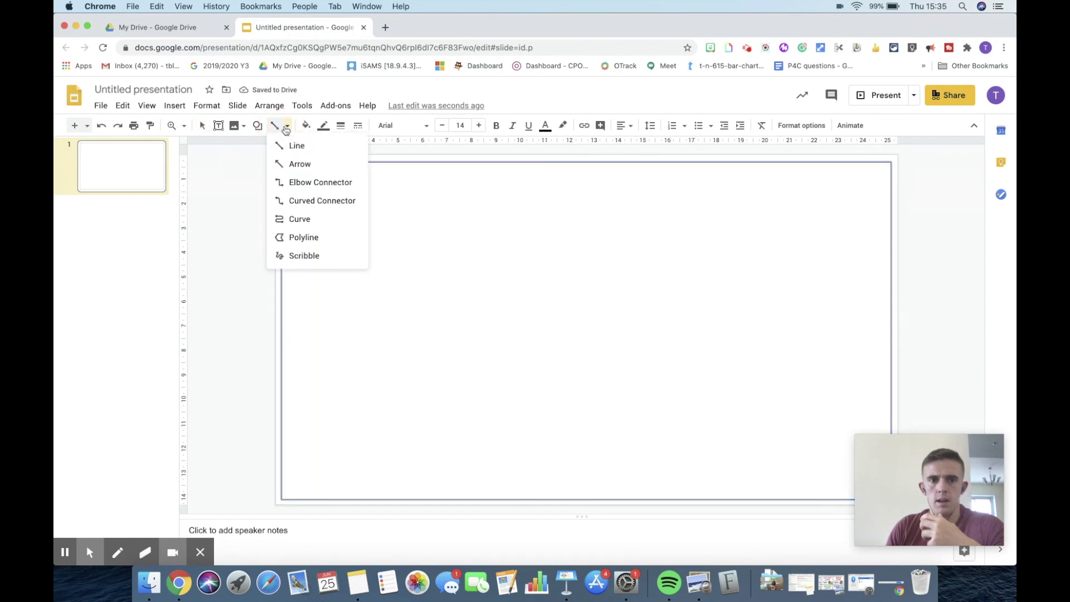
left_click(286, 127)
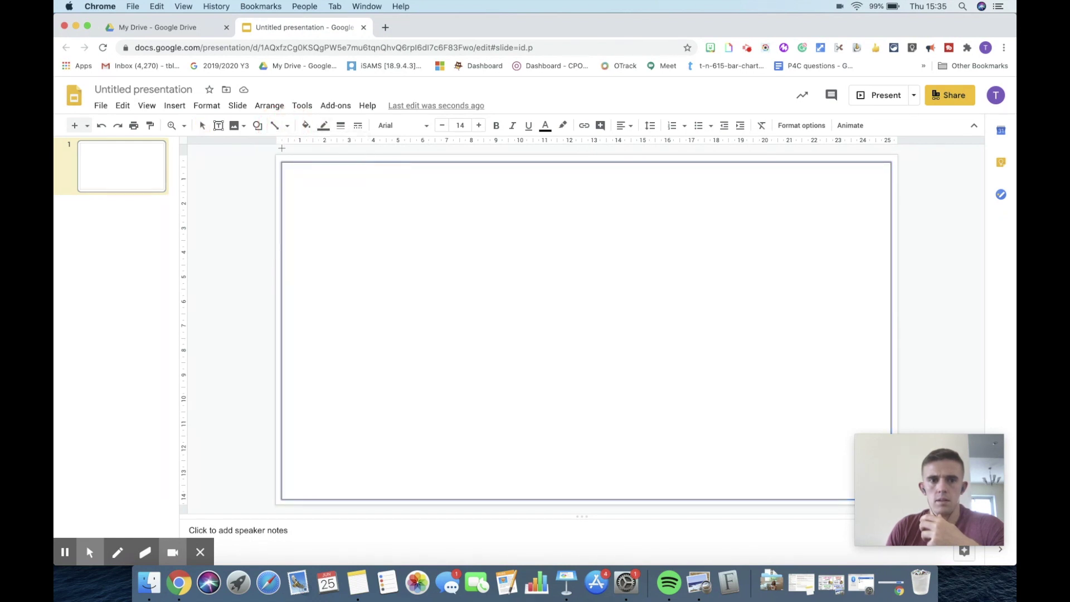
left_click(341, 126)
left_click(359, 182)
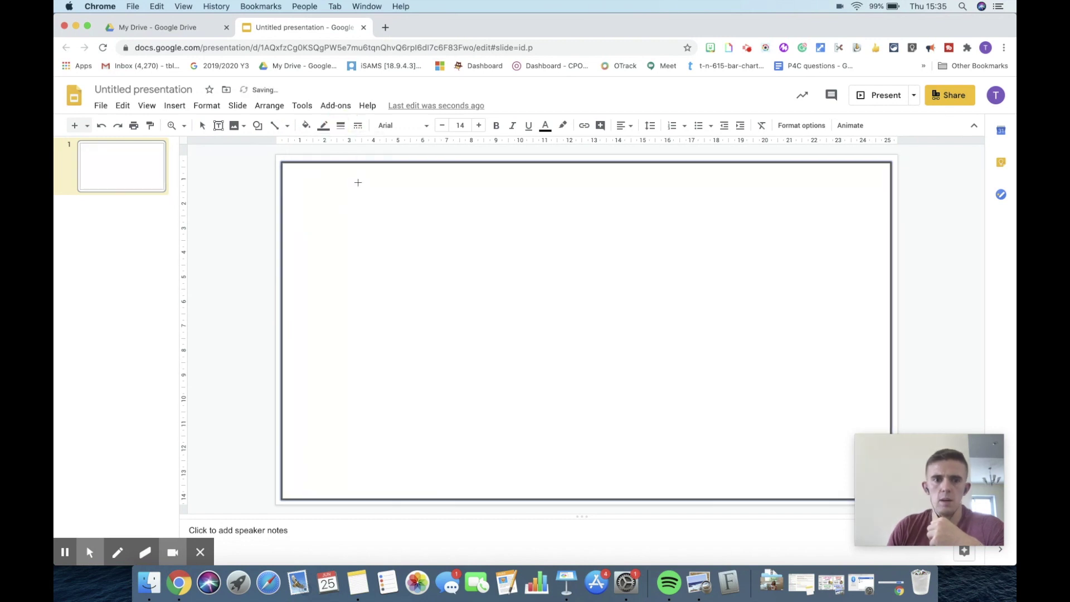
Step: Reselect the frame, make its border black, and begin adding a text box
left_click_drag(259, 208, 265, 216)
left_click(341, 170)
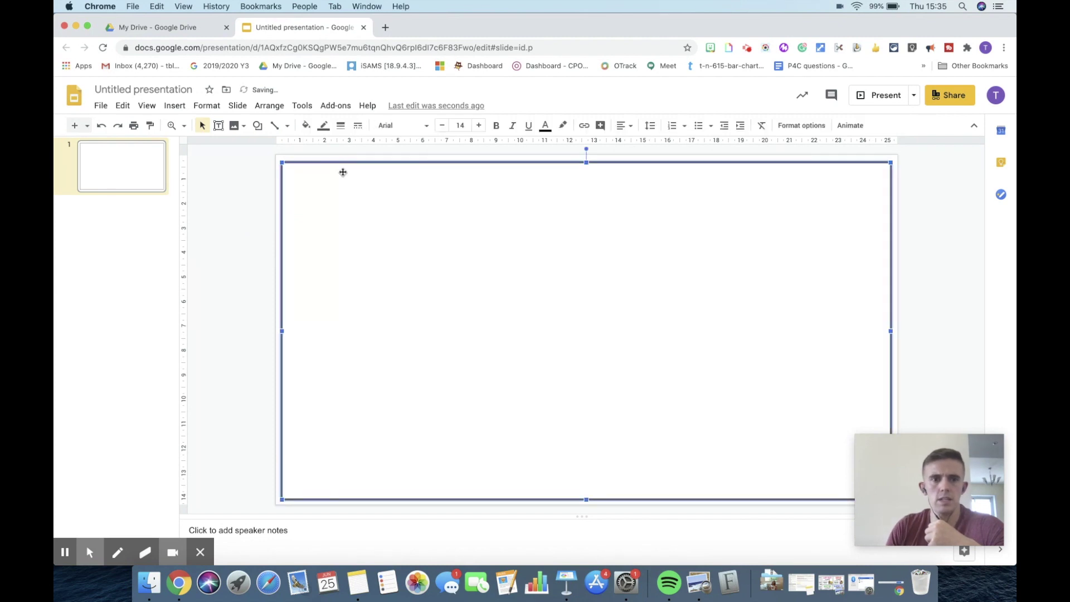
left_click(323, 126)
left_click(328, 164)
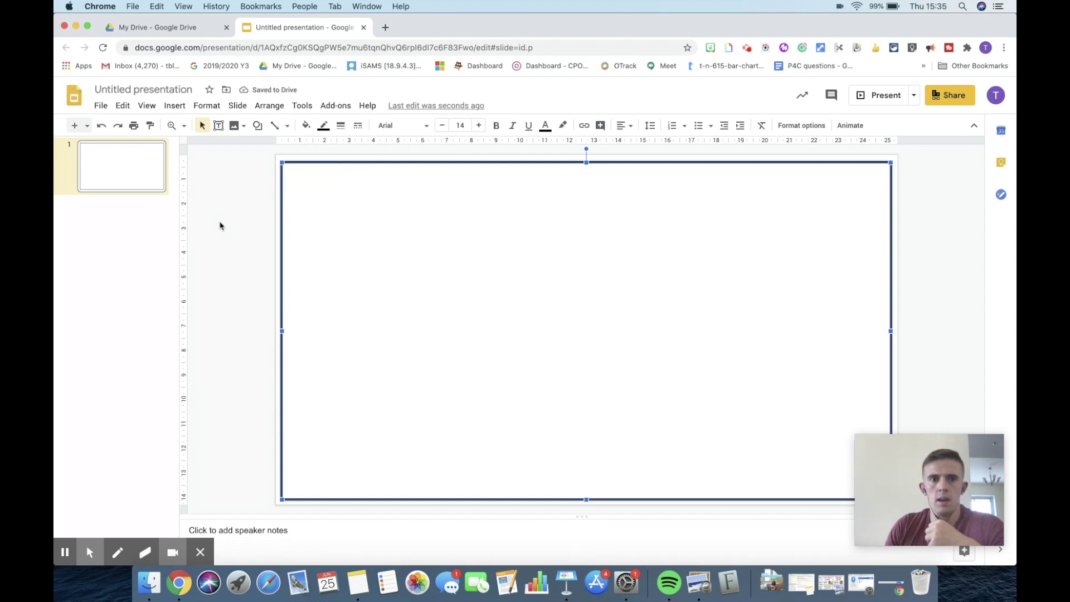
left_click(218, 128)
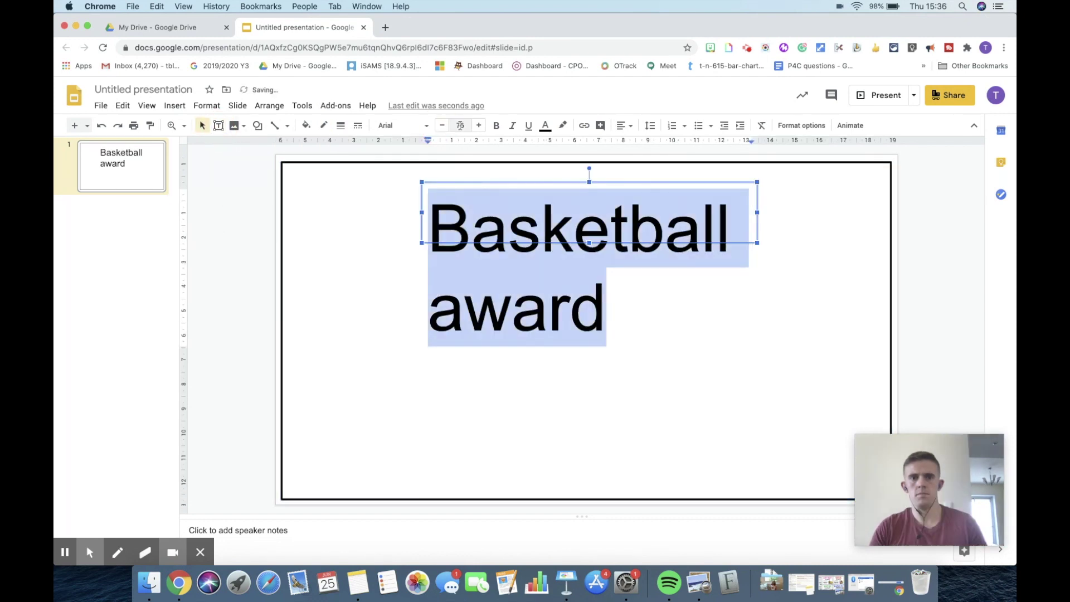
Step: Set the title to size 60, widen its box to one line, and nudge it right
left_click(464, 125)
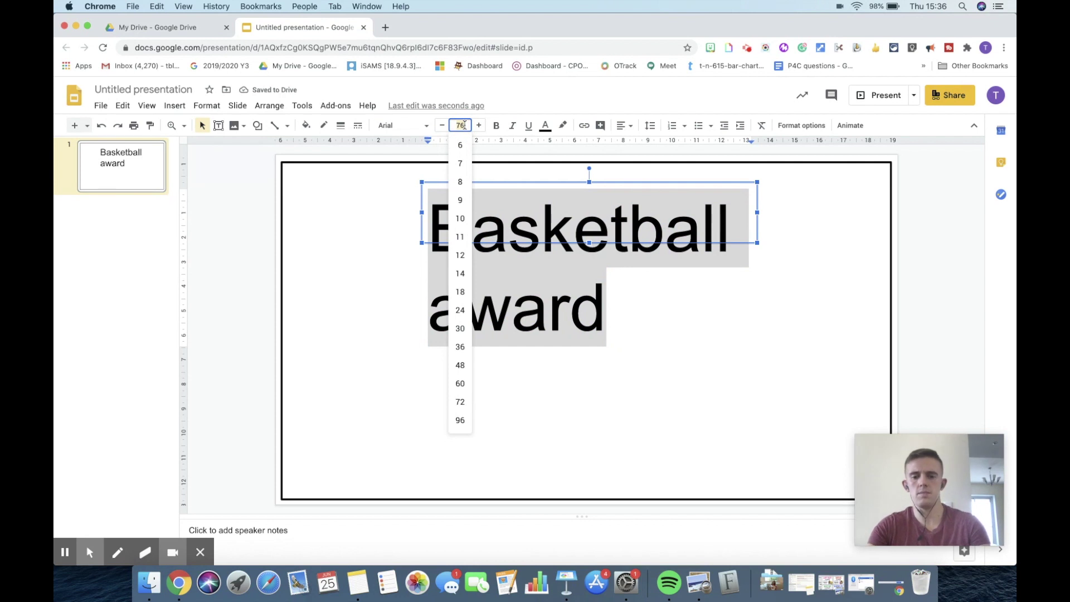
type("60")
key("Return")
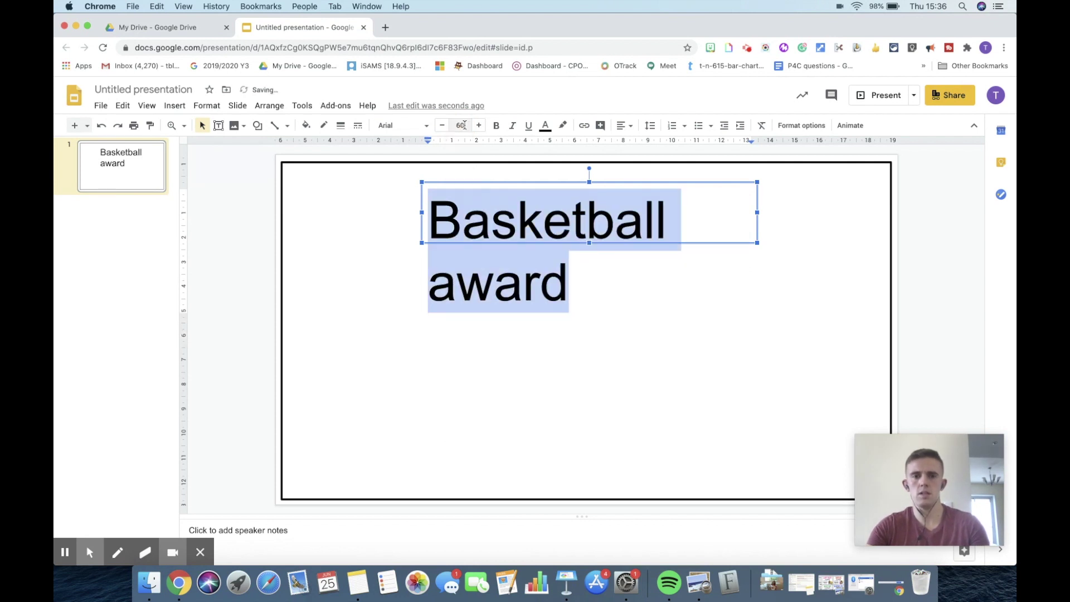
left_click_drag(422, 212, 338, 212)
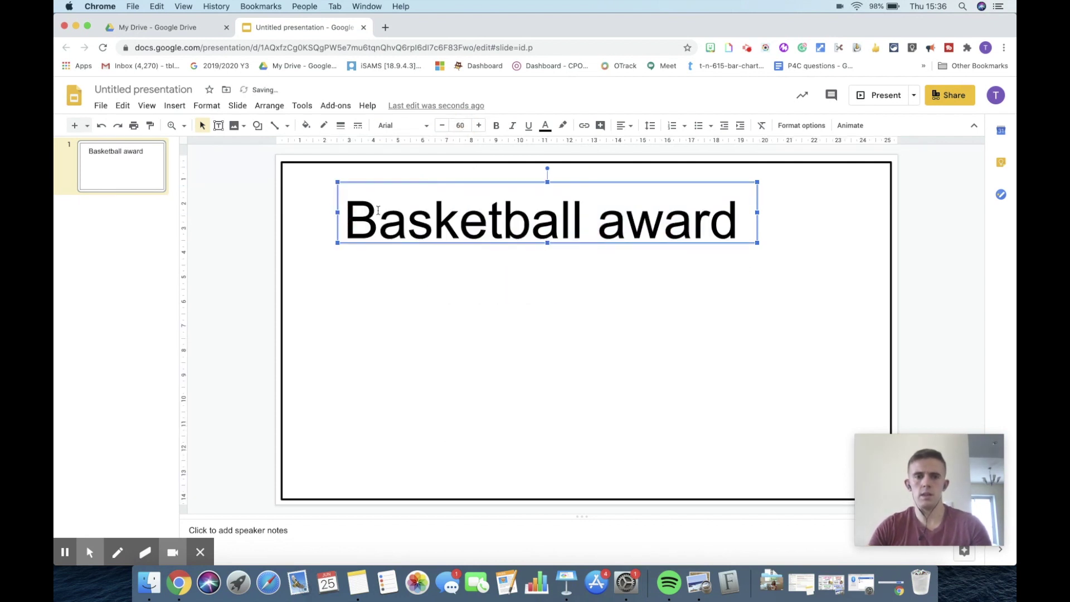
left_click_drag(500, 181, 521, 186)
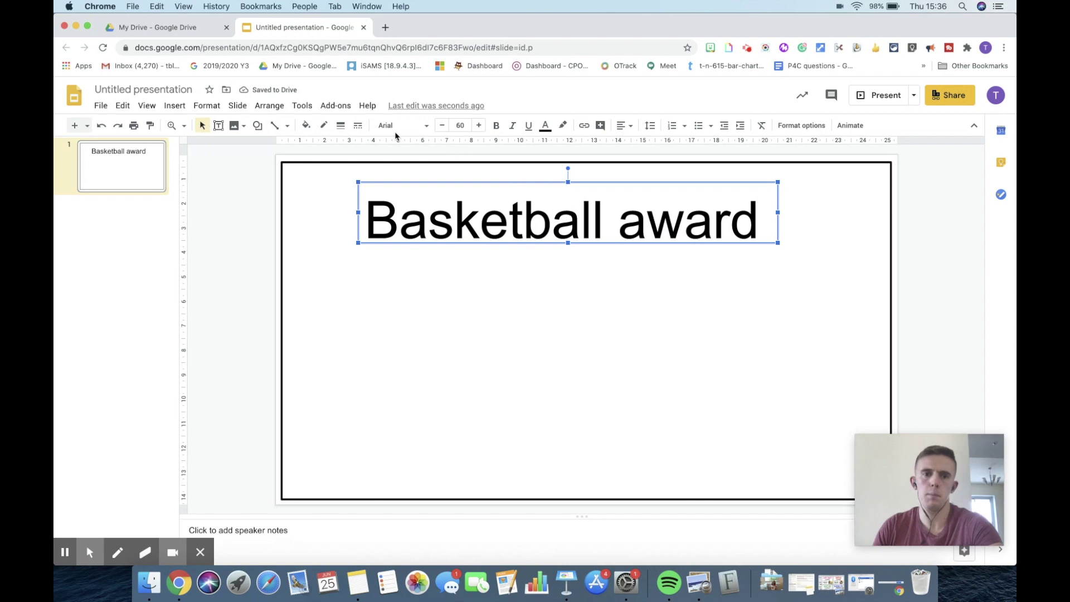
Step: Browse the More fonts catalogue, search 'emily', then cancel without changing the font
left_click(426, 126)
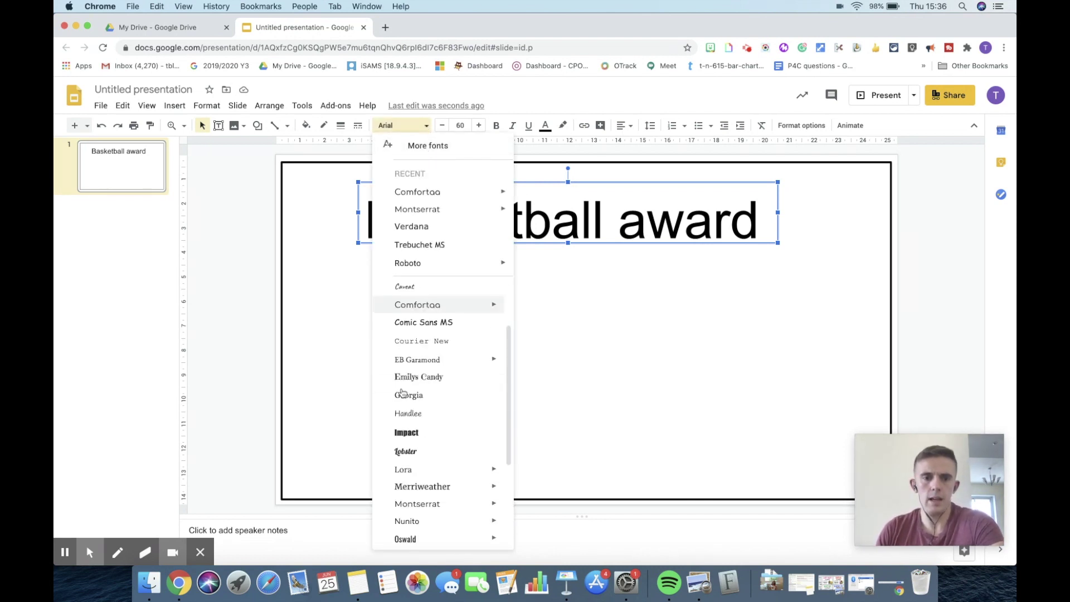
scroll(402, 392, "down", 3)
scroll(402, 393, "up", 3)
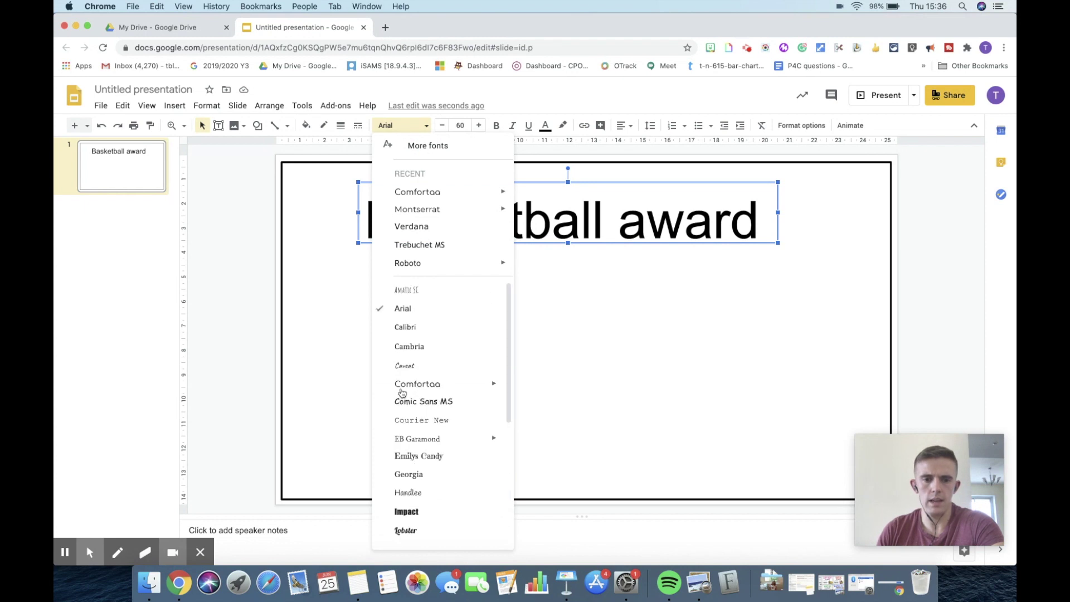
left_click(418, 146)
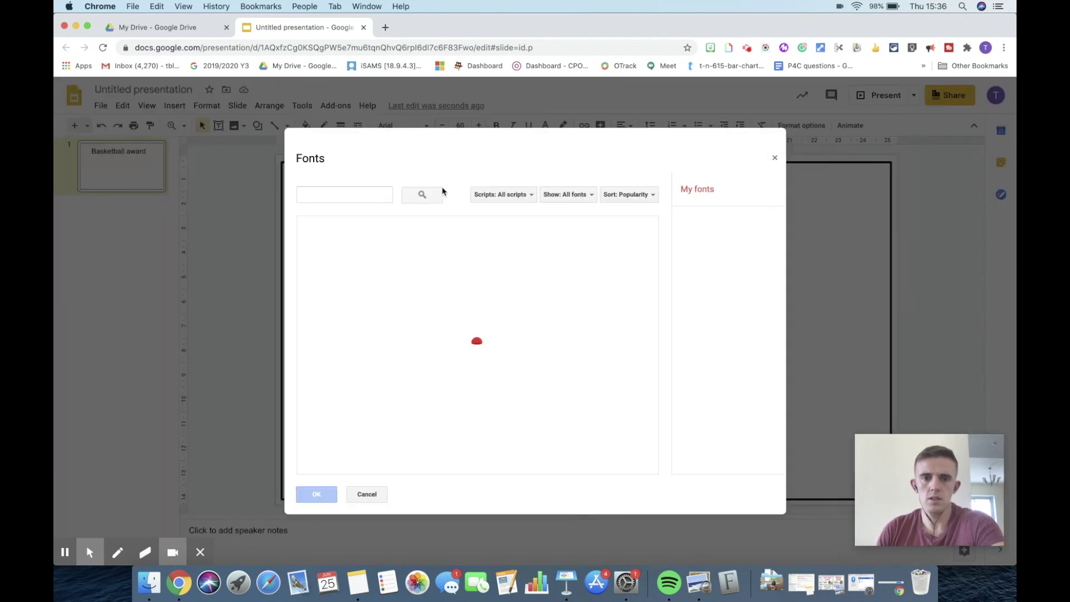
scroll(398, 354, "down", 15)
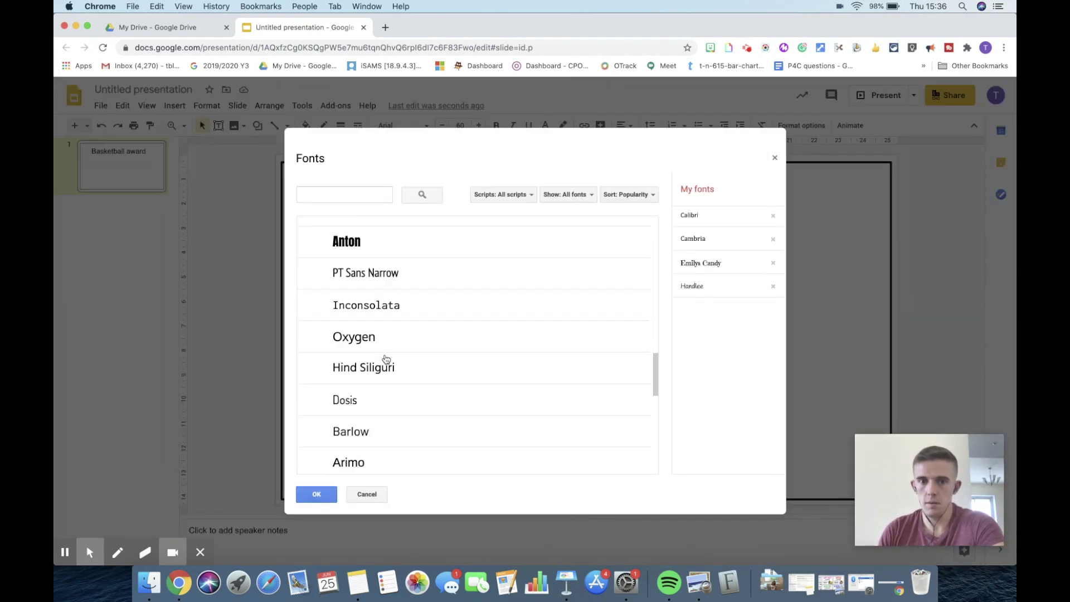
scroll(386, 360, "up", 15)
scroll(383, 358, "down", 20)
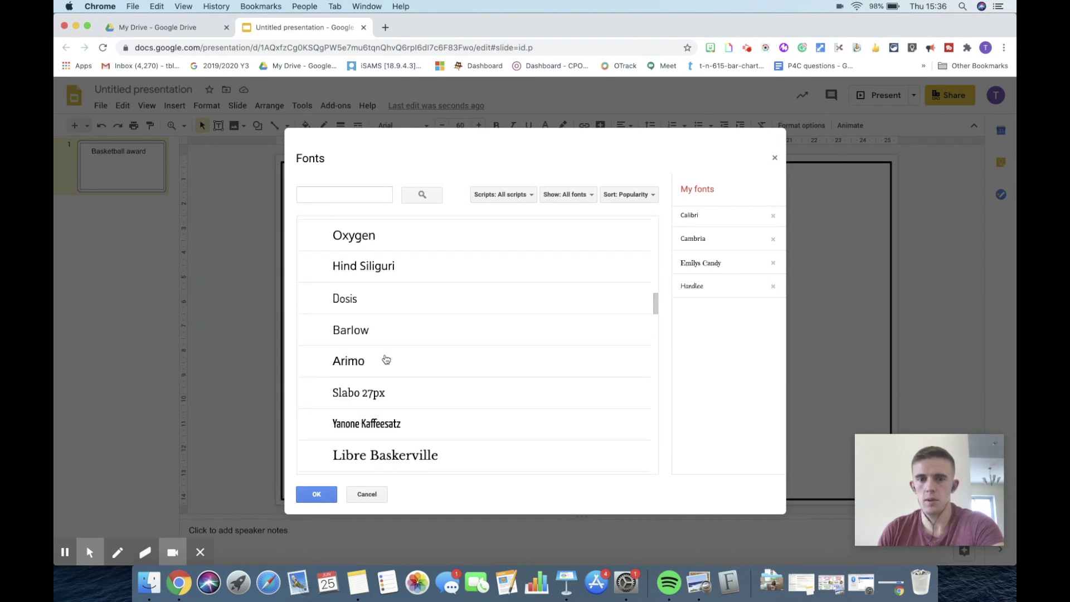
scroll(387, 326, "down", 10)
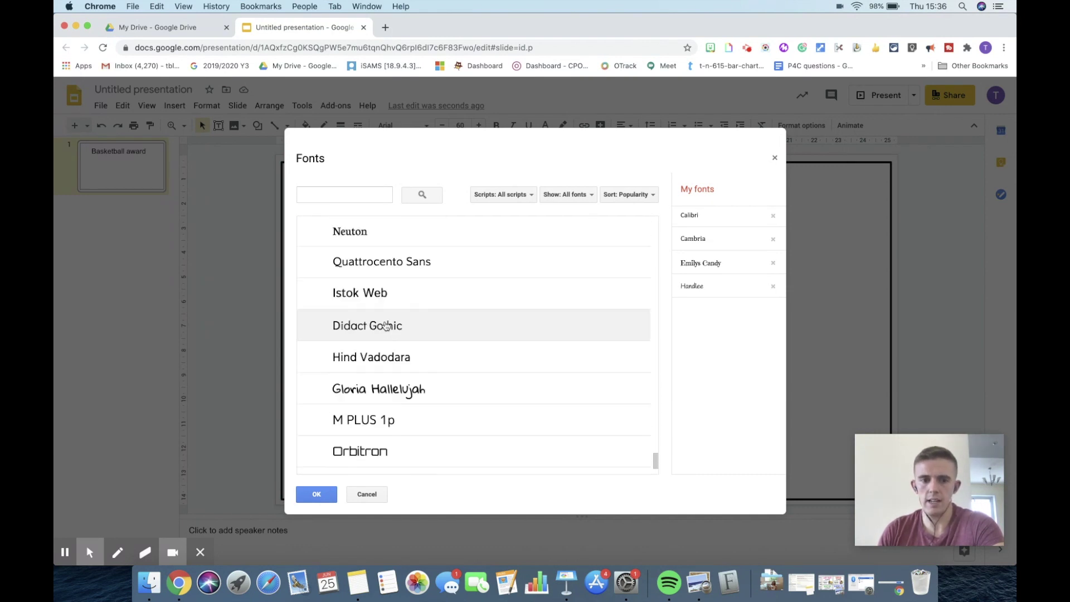
left_click(350, 195)
type("em")
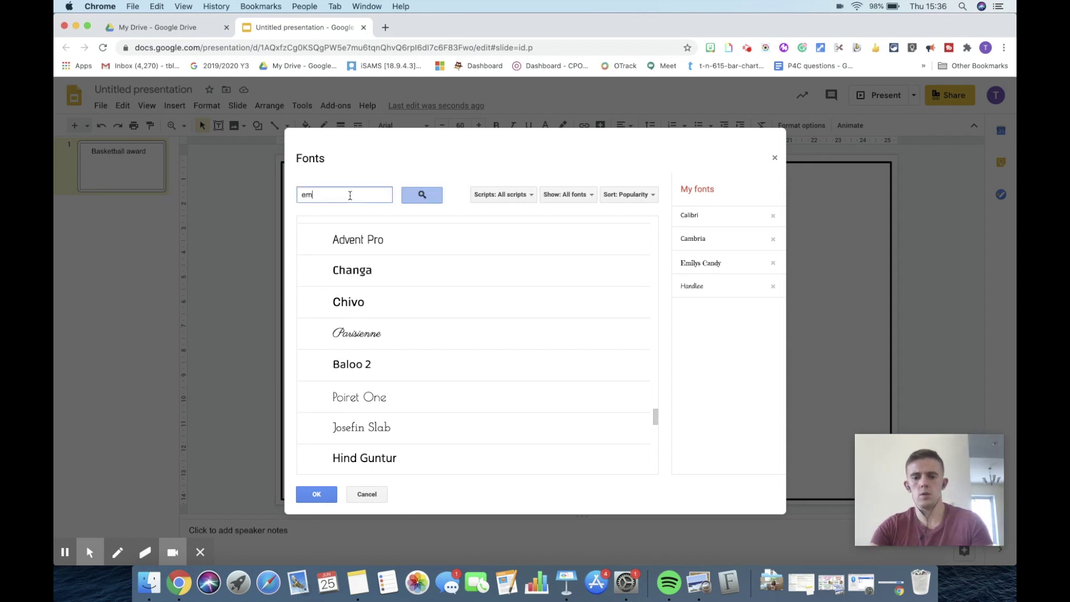
type("ily")
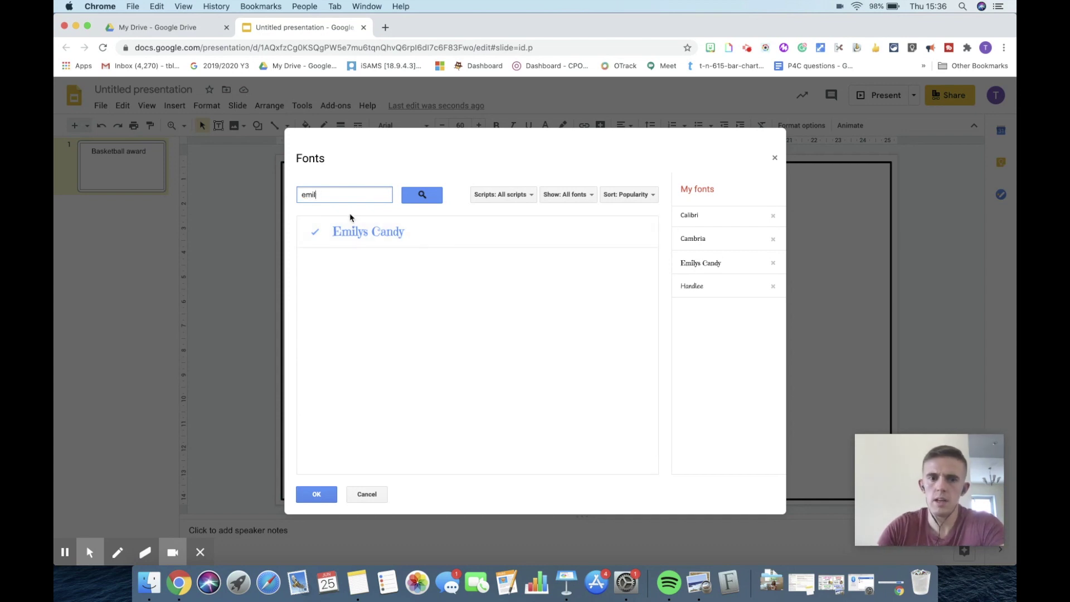
key("BackSpace")
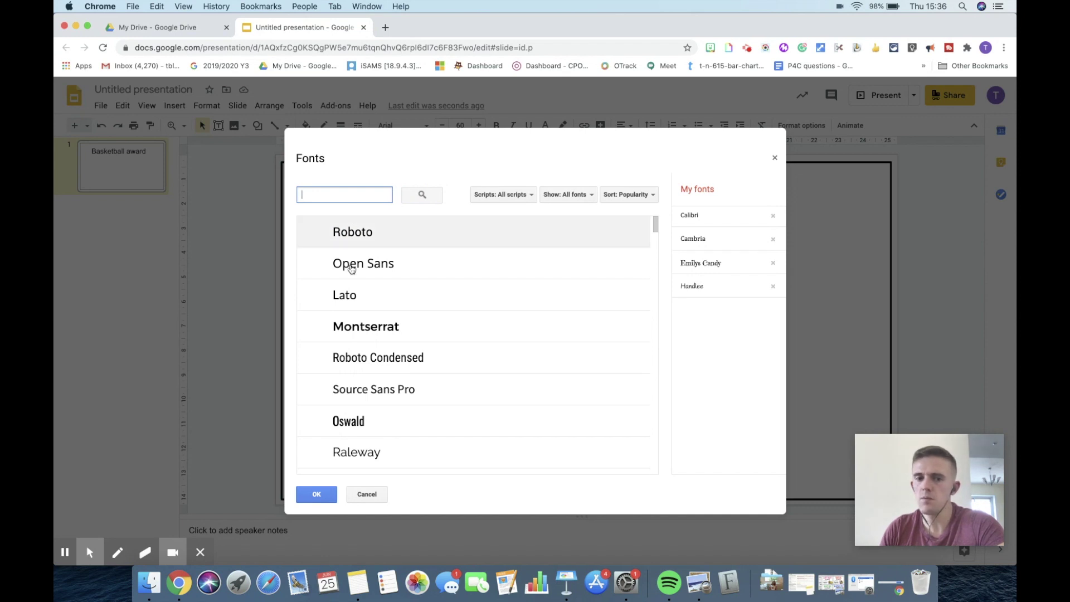
left_click(366, 495)
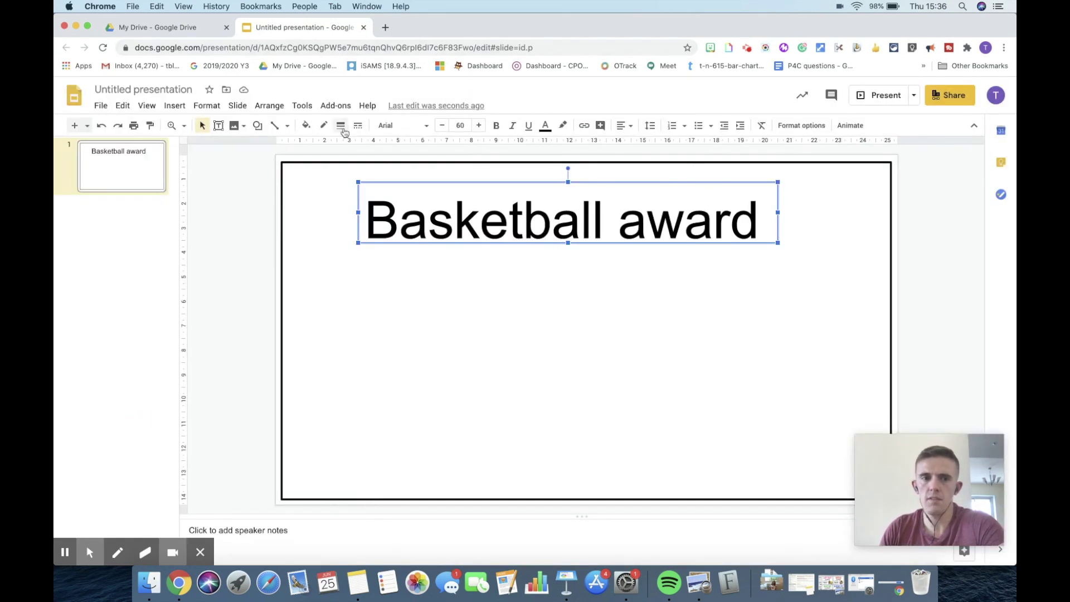
Step: Launch the Extensis Fonts add-on and filter its list to Handwriting fonts
left_click(335, 106)
mouse_move(370, 164)
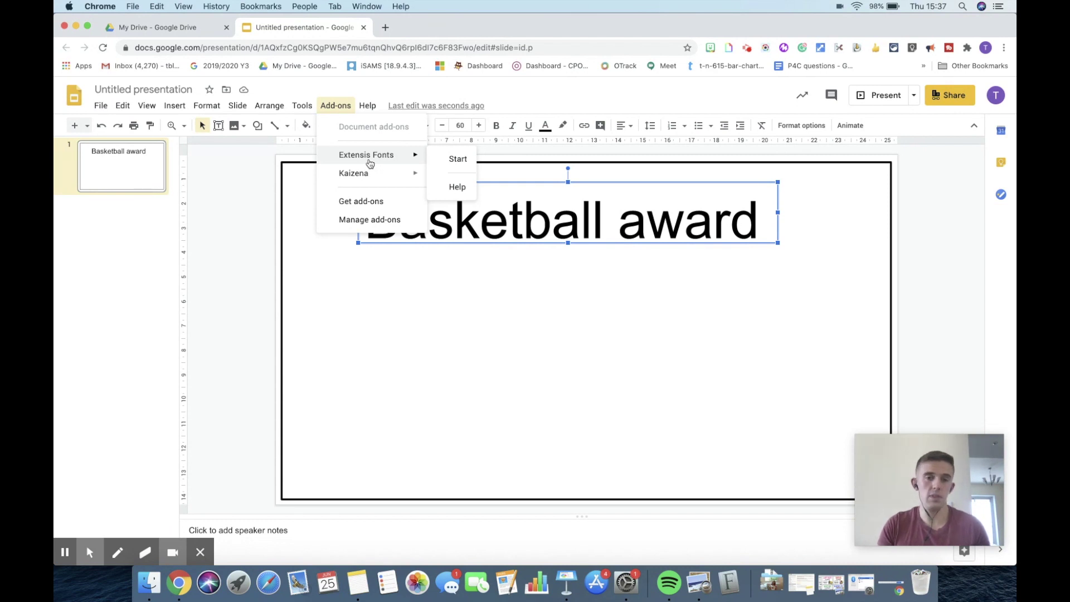
left_click(457, 159)
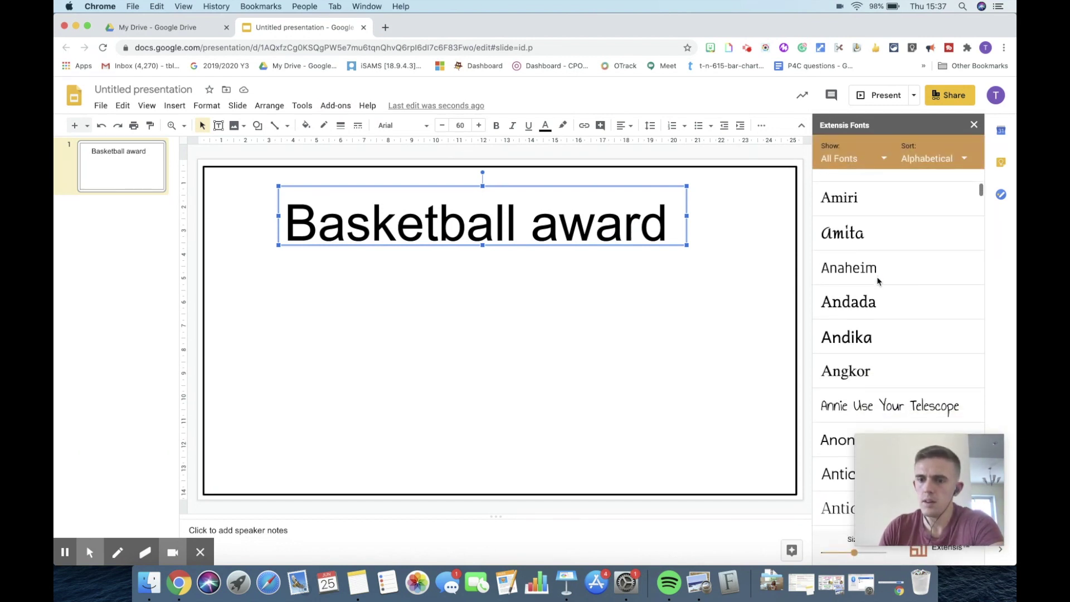
scroll(878, 267, "up", 3)
left_click(879, 158)
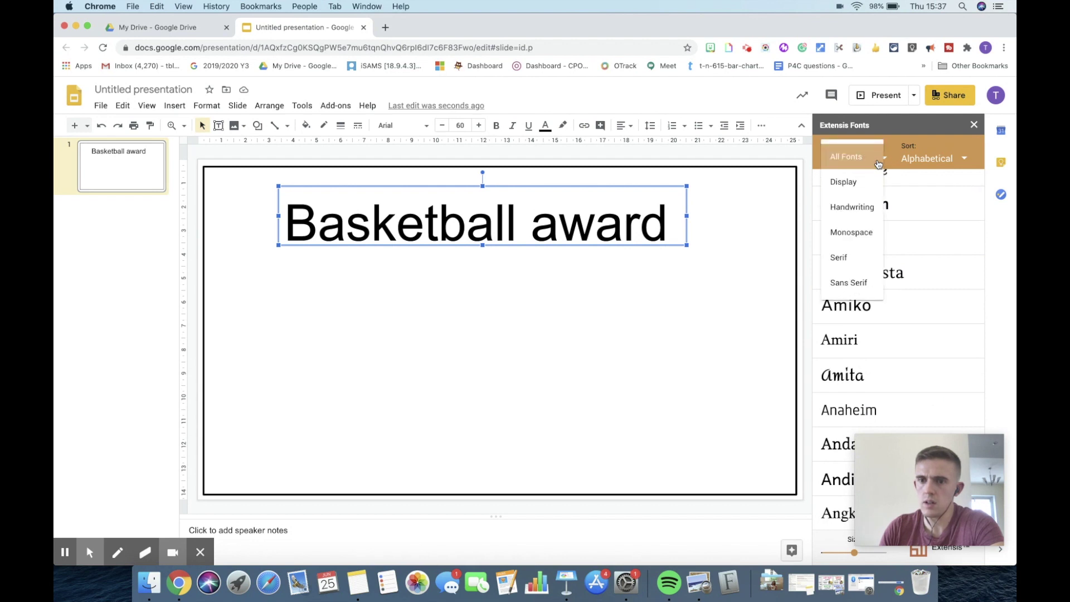
left_click(855, 209)
scroll(886, 308, "down", 1)
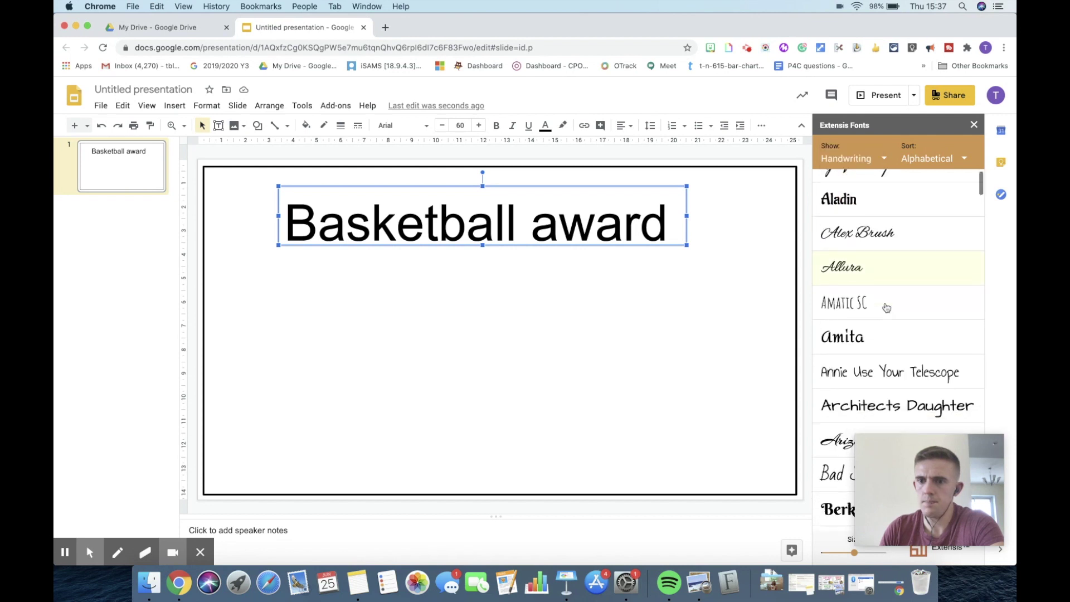